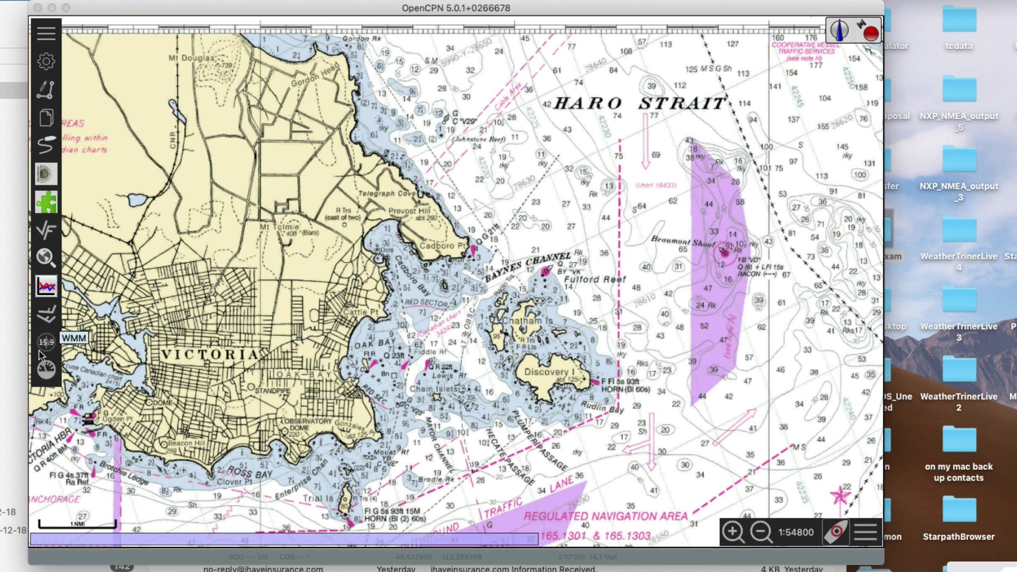
Step: Check the magnetic variation at the boat and cursor in the WMM window, and close it
left_click(59, 348)
left_click(48, 346)
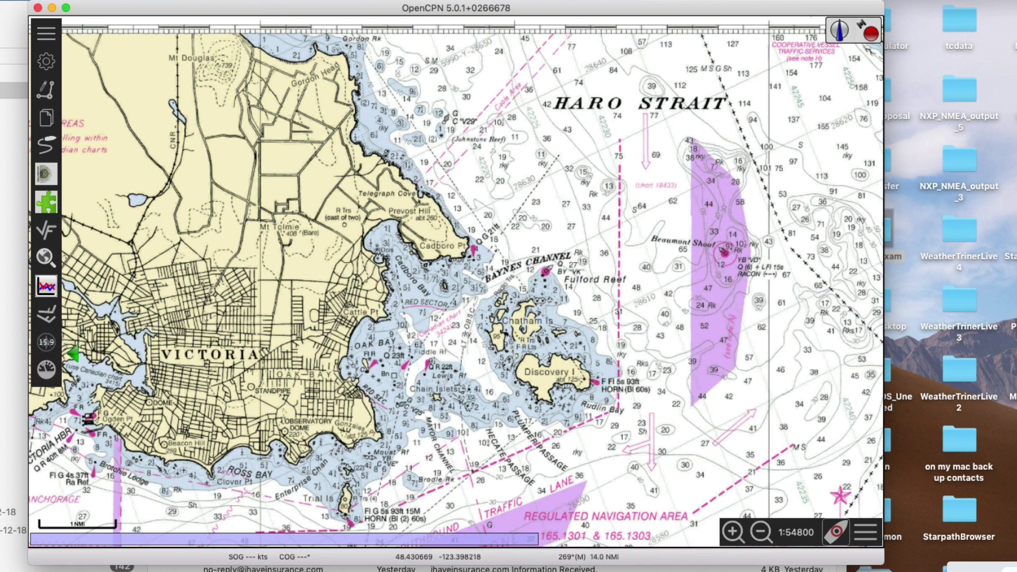
left_click(56, 344)
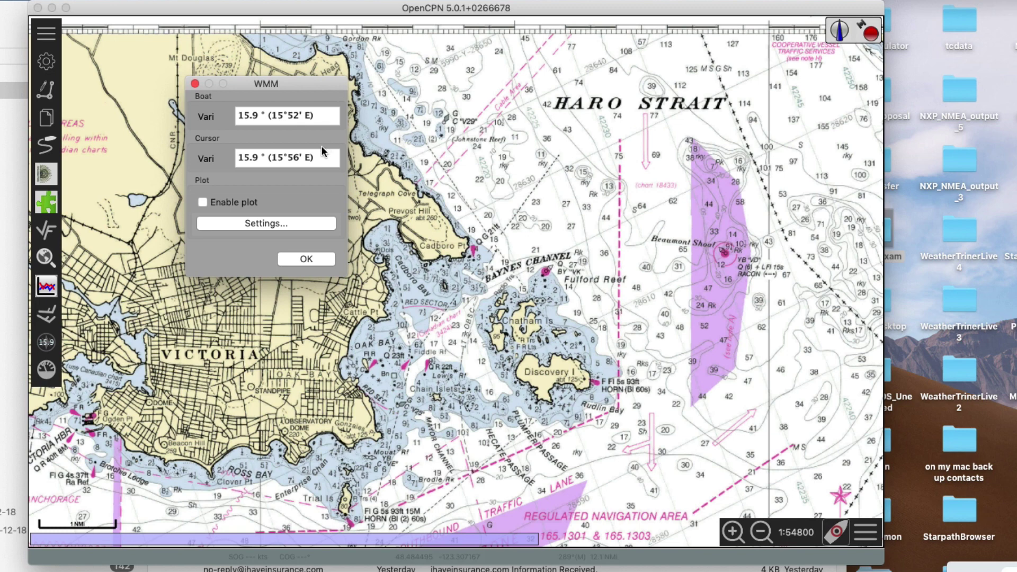
left_click(194, 84)
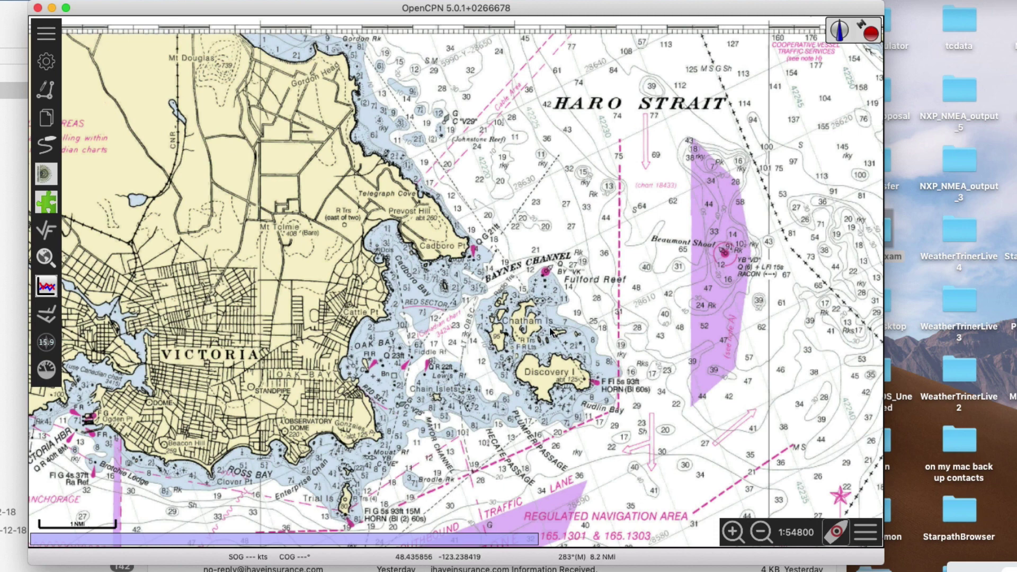
Step: Disable the WMM plugin and apply the options so that magnetic variation can be set manually
left_click(46, 61)
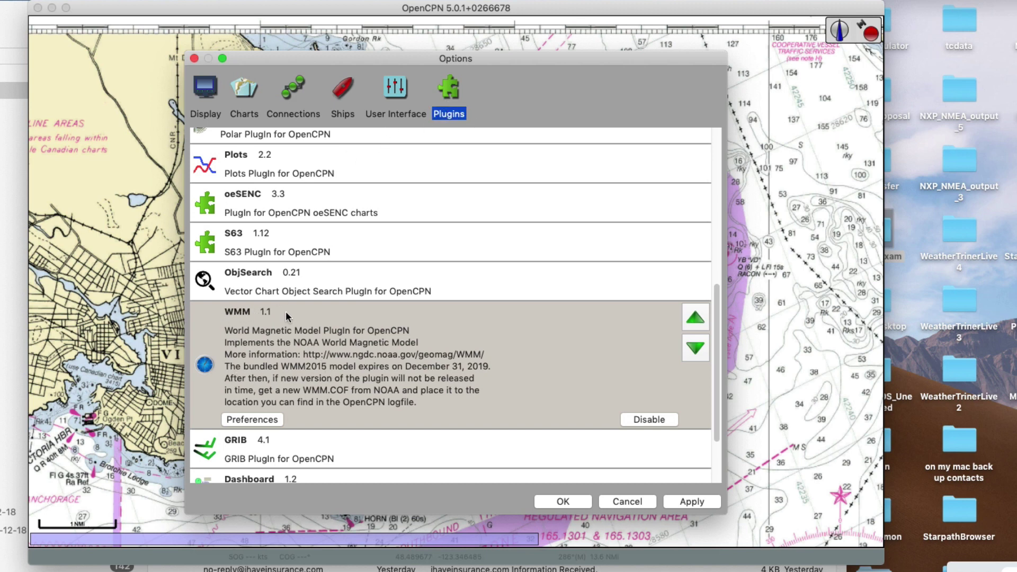
left_click(650, 420)
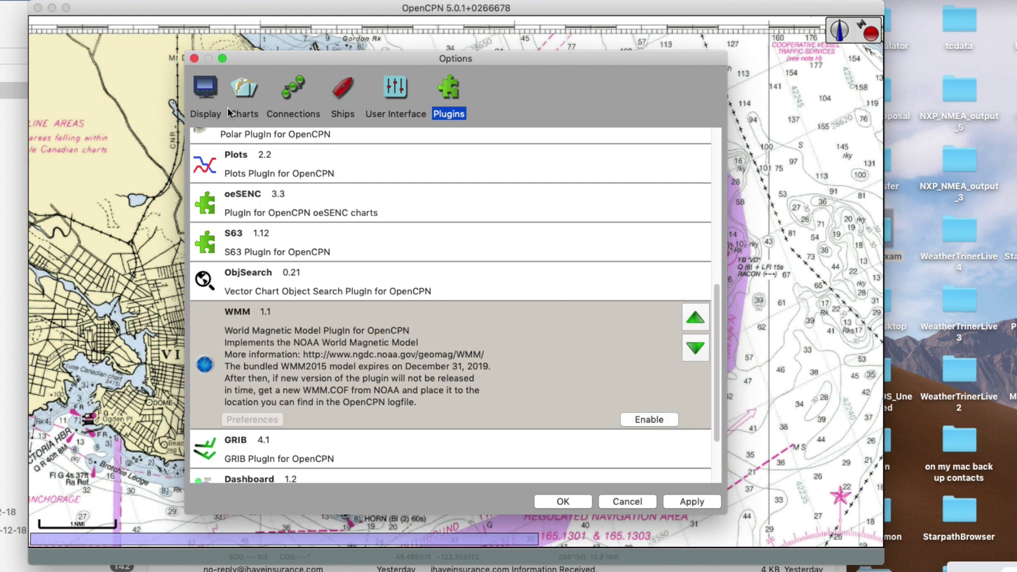
left_click(197, 89)
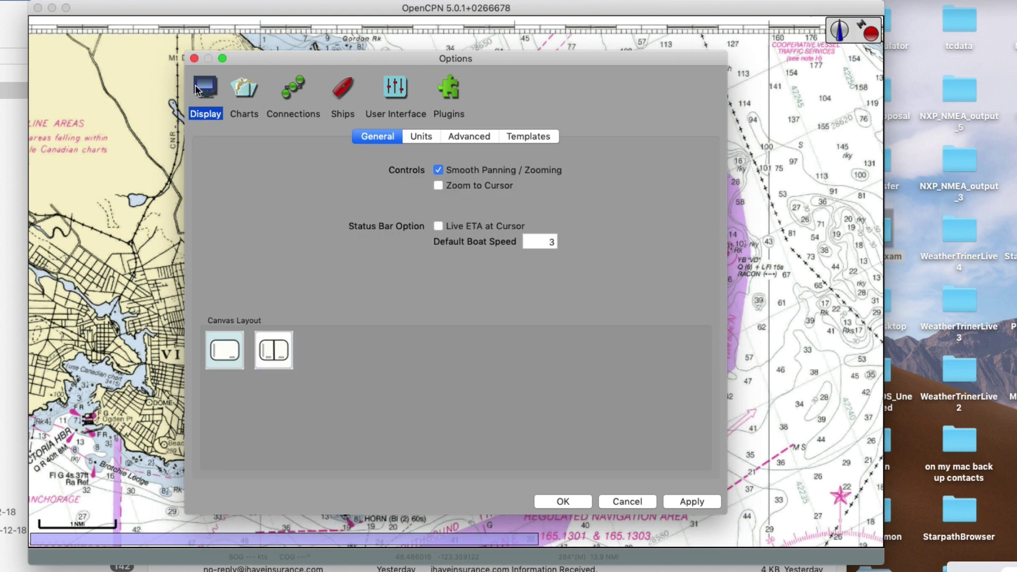
left_click(421, 136)
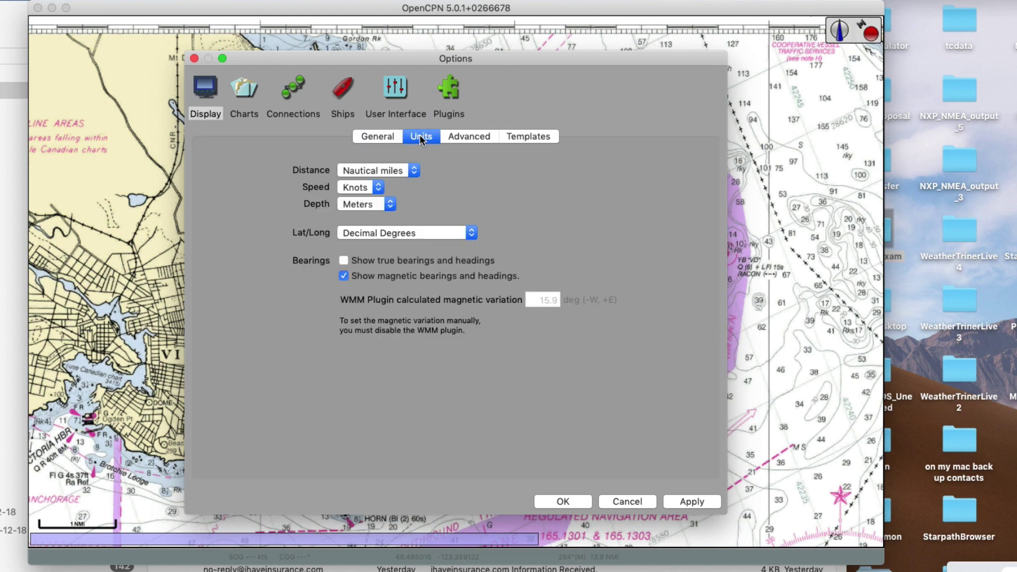
left_click(343, 260)
left_click(381, 280)
left_click(692, 503)
left_click(432, 276)
left_click(563, 502)
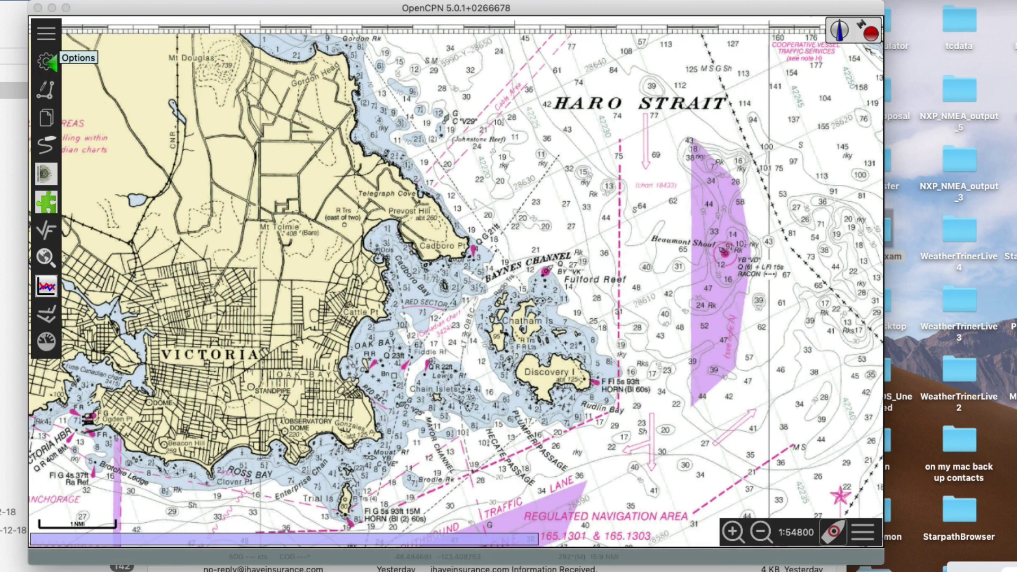
Step: Use a user-set magnetic variation of 20.0 degrees with magnetic bearings shown, and apply the display units
left_click(43, 63)
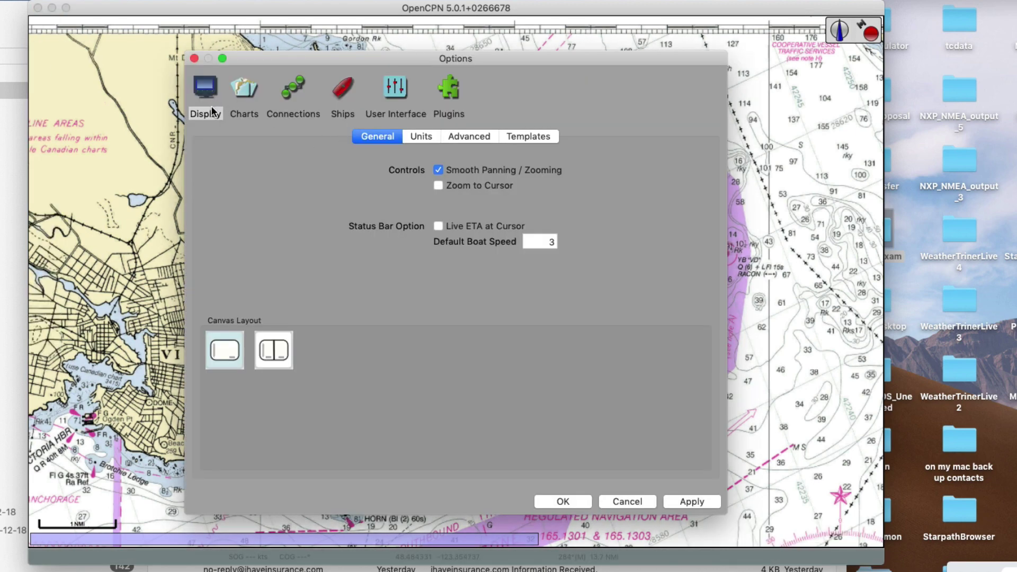
left_click(427, 136)
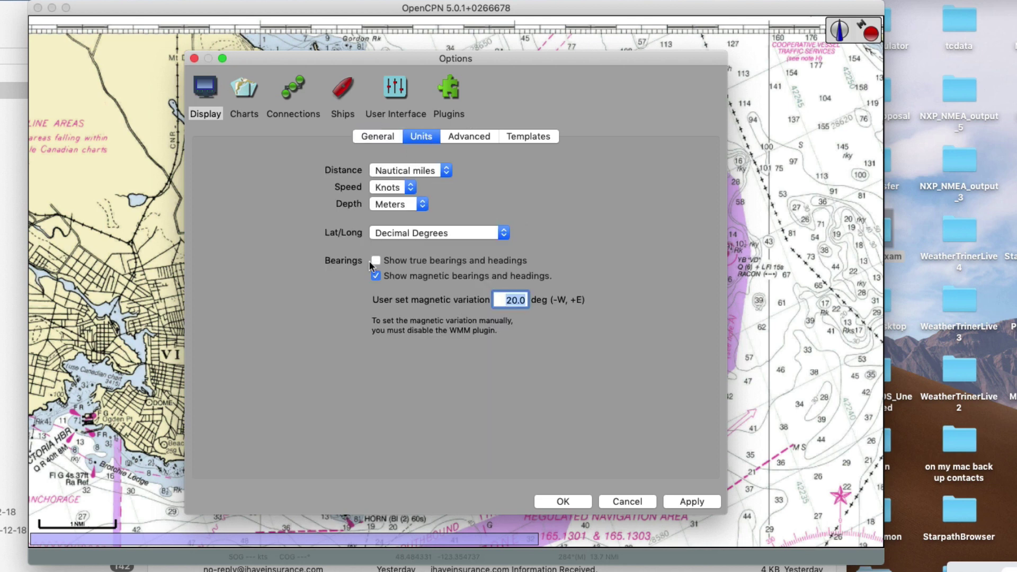
left_click(501, 300)
left_click_drag(501, 304, 528, 305)
left_click_drag(500, 301, 540, 301)
left_click(558, 398)
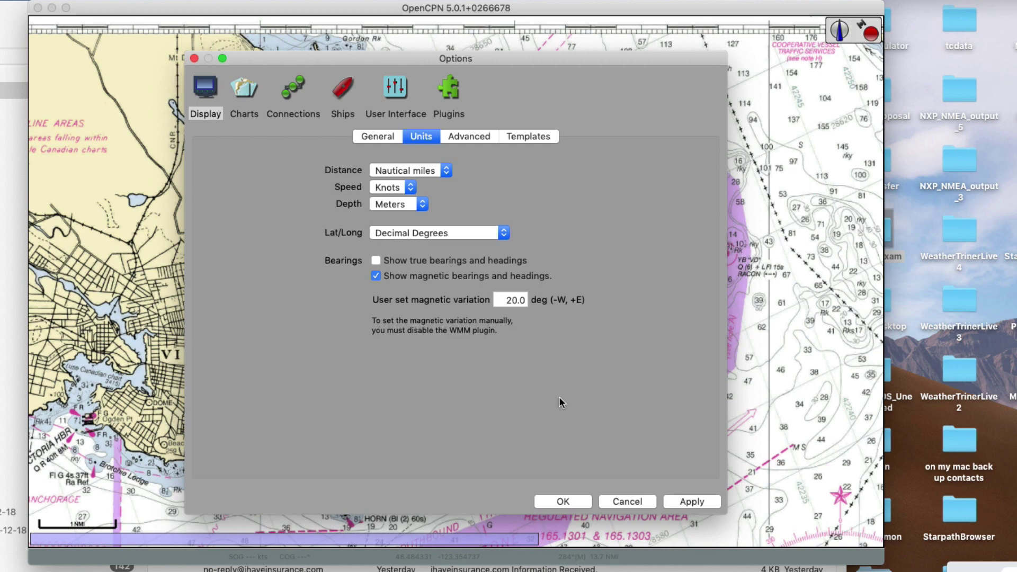
left_click(563, 503)
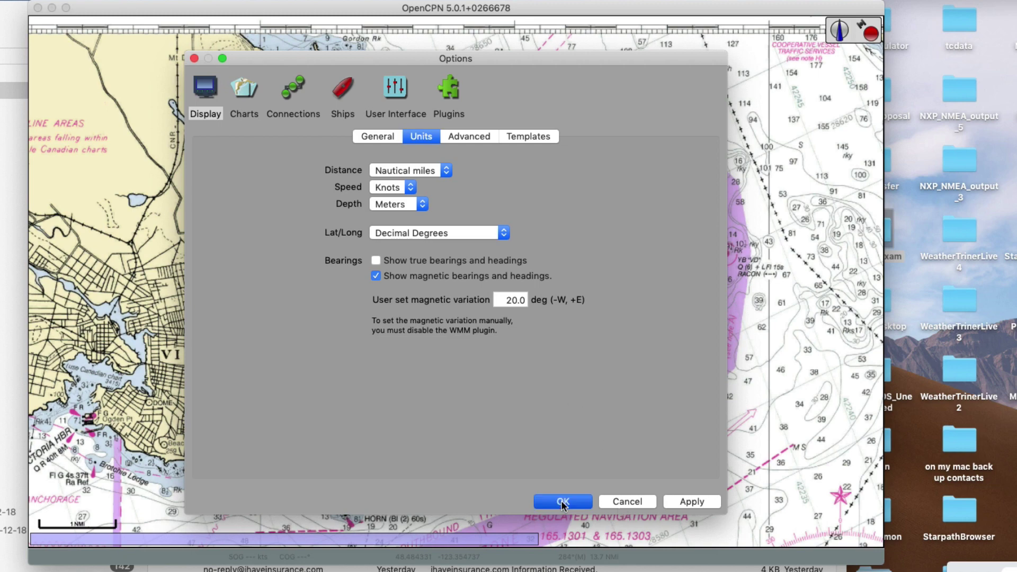
left_click(695, 502)
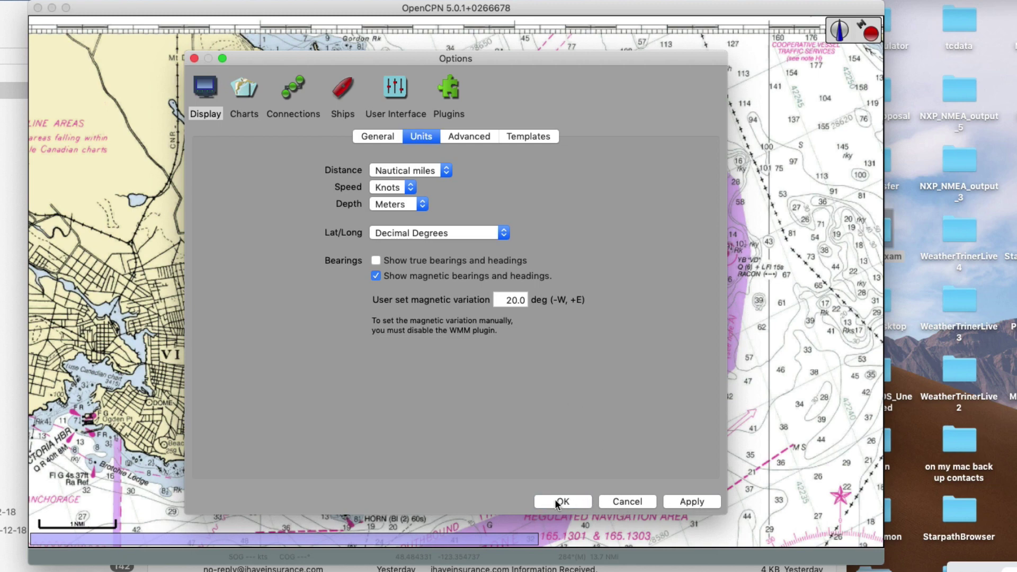
left_click(560, 502)
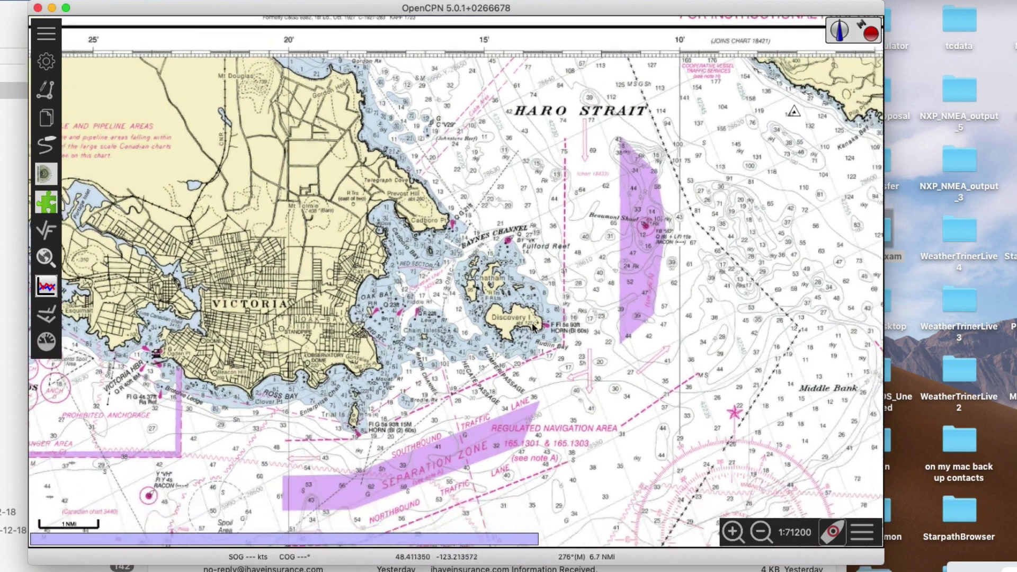
Step: Examine the printed variation and annual change on the compass rose southwest of Middle Bank
left_click_drag(609, 445, 398, 278)
scroll(519, 424, "up", 2)
scroll(415, 295, "up", 2)
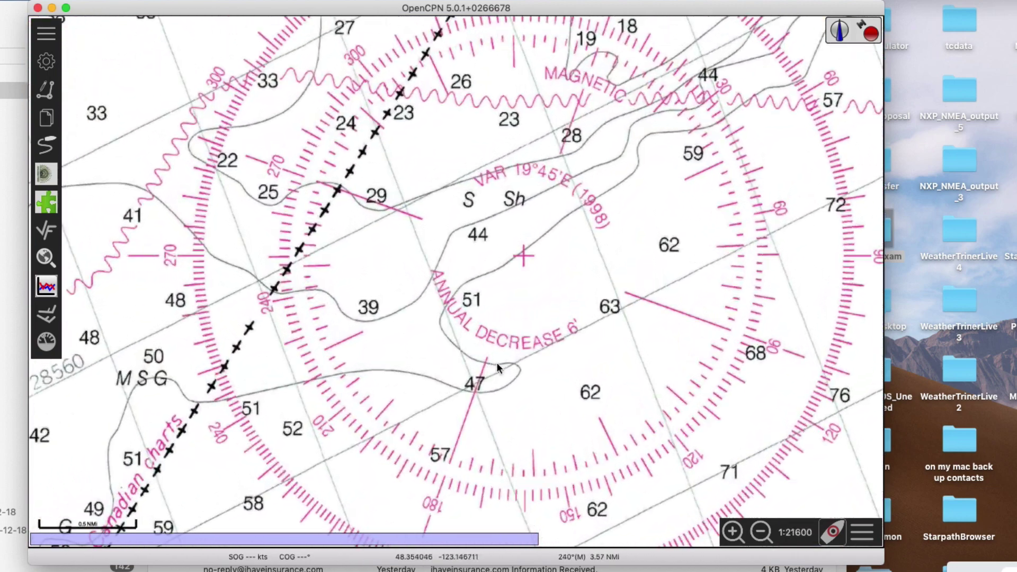
scroll(498, 365, "down", 1)
left_click_drag(546, 354, 631, 354)
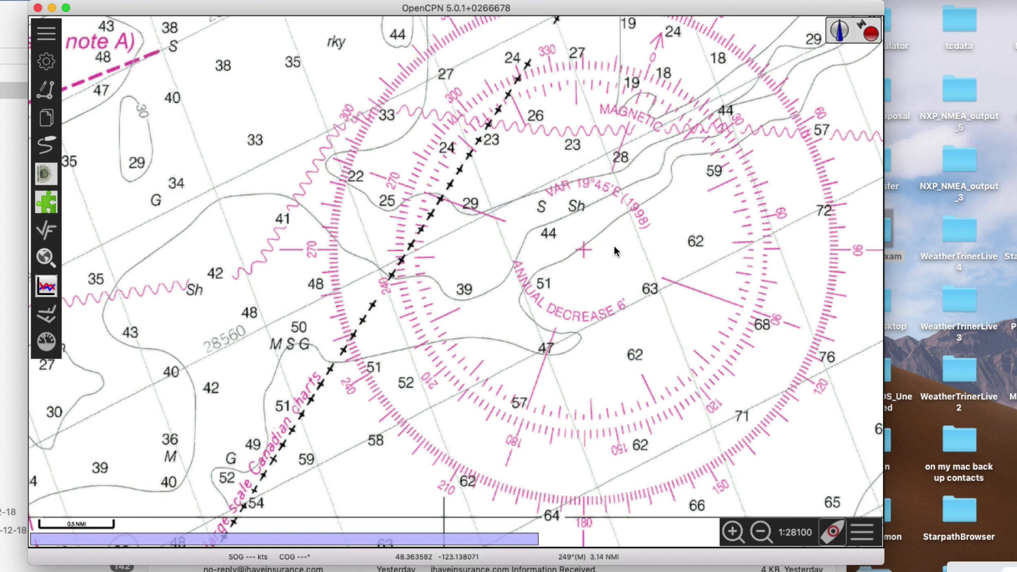
Step: Measure a magnetic bearing southwest from the compass rose's centre using a temporary route line
key("ctrl+r")
left_click(583, 250)
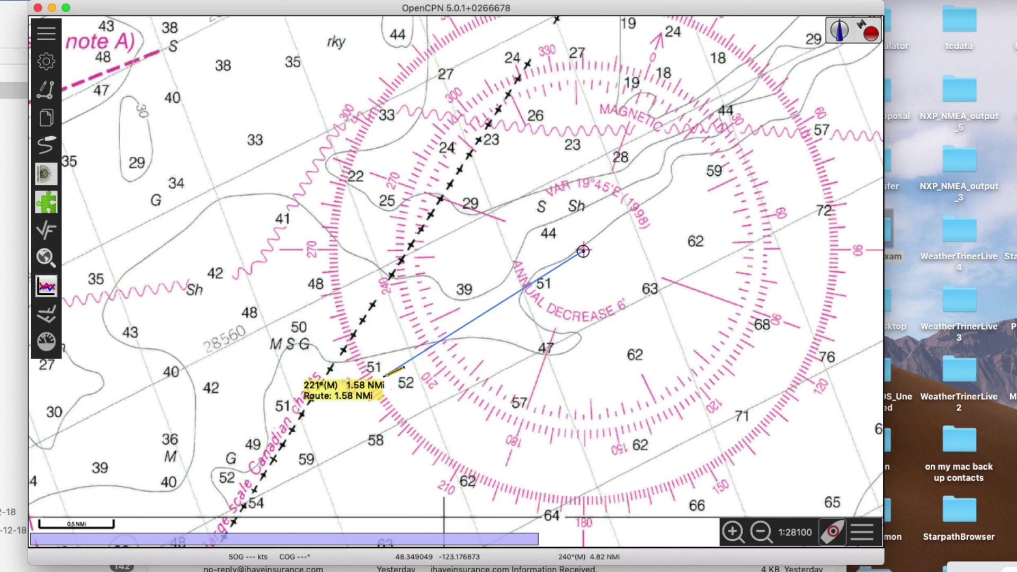
key("Escape")
Step: Create a two-point route about 3.6 NMi long from the Cadboro Point light, past Fulford Reef, to just southeast of Beaumont Shoal
scroll(382, 376, "down", 3)
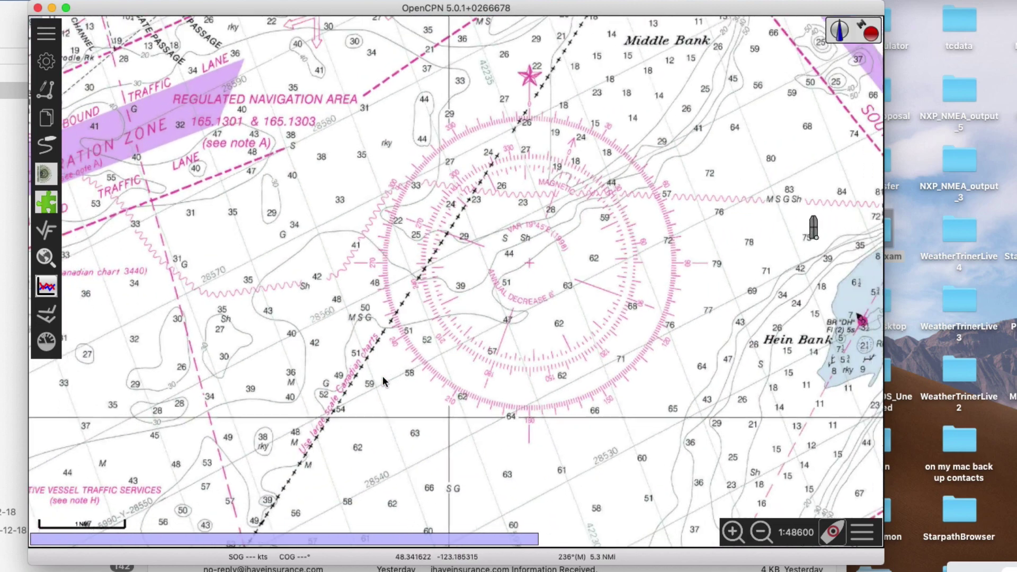
scroll(383, 376, "down", 2)
left_click_drag(415, 338, 346, 391)
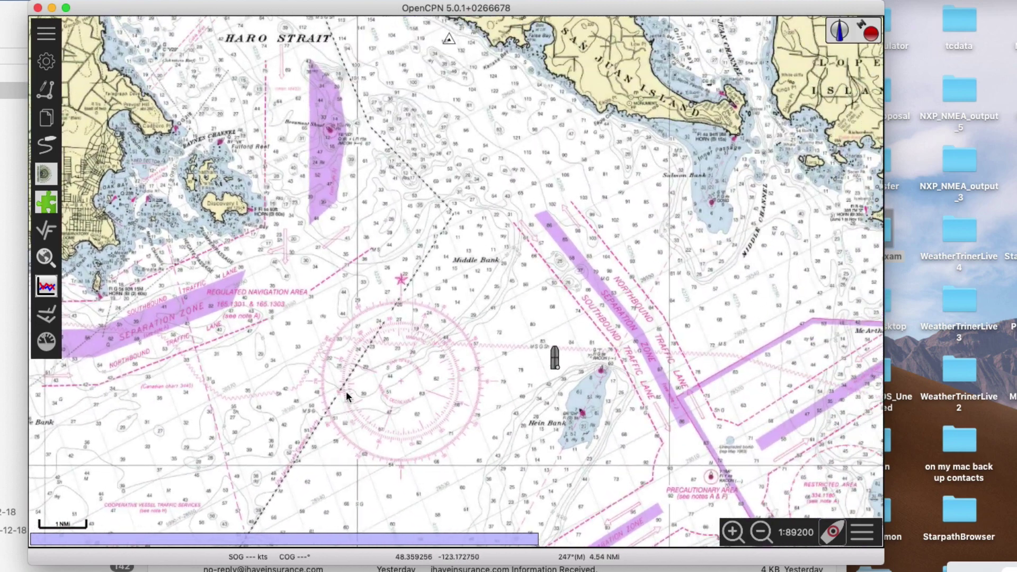
scroll(594, 438, "up", 5)
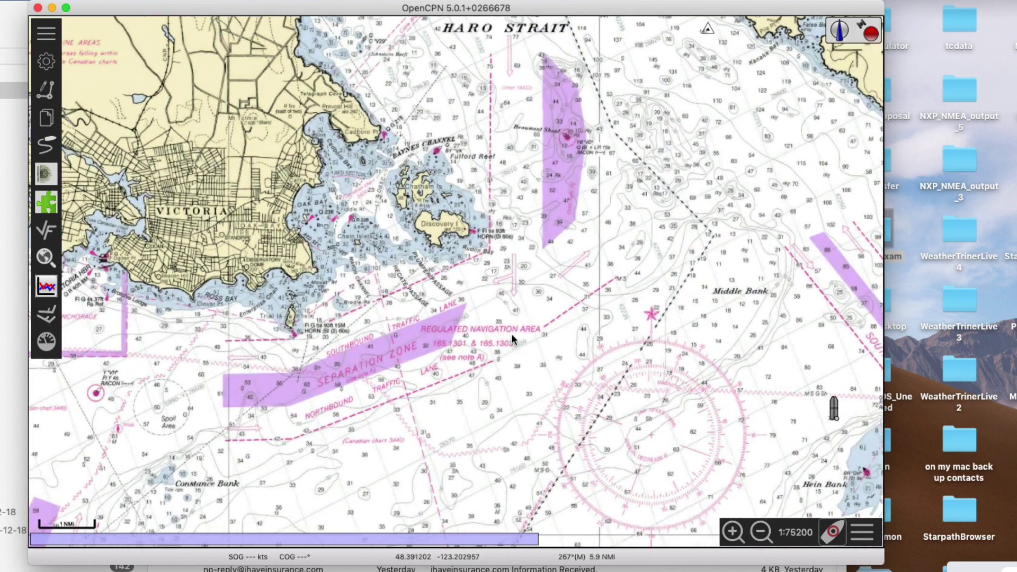
key("Up")
key("Up")
key("Right")
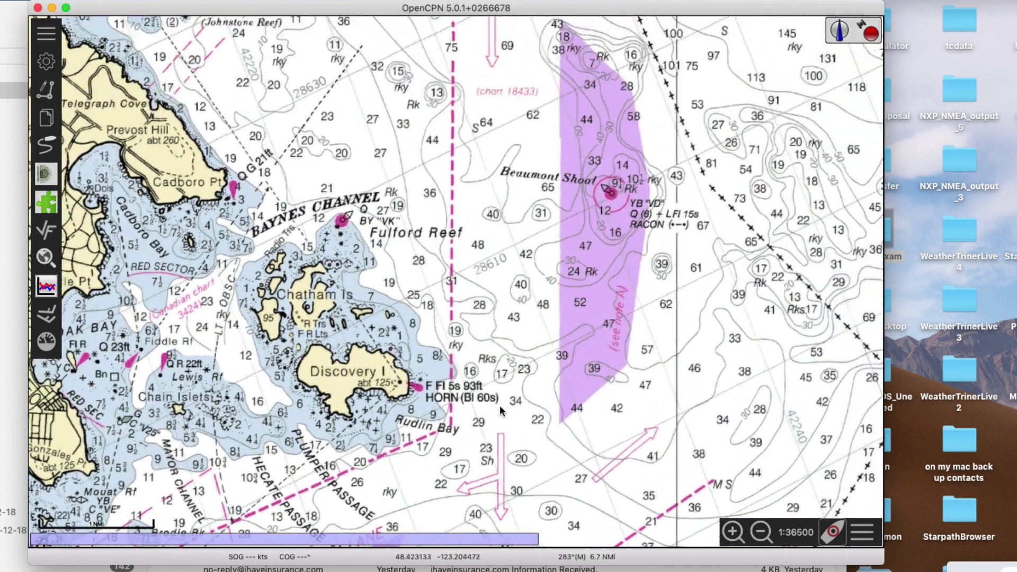
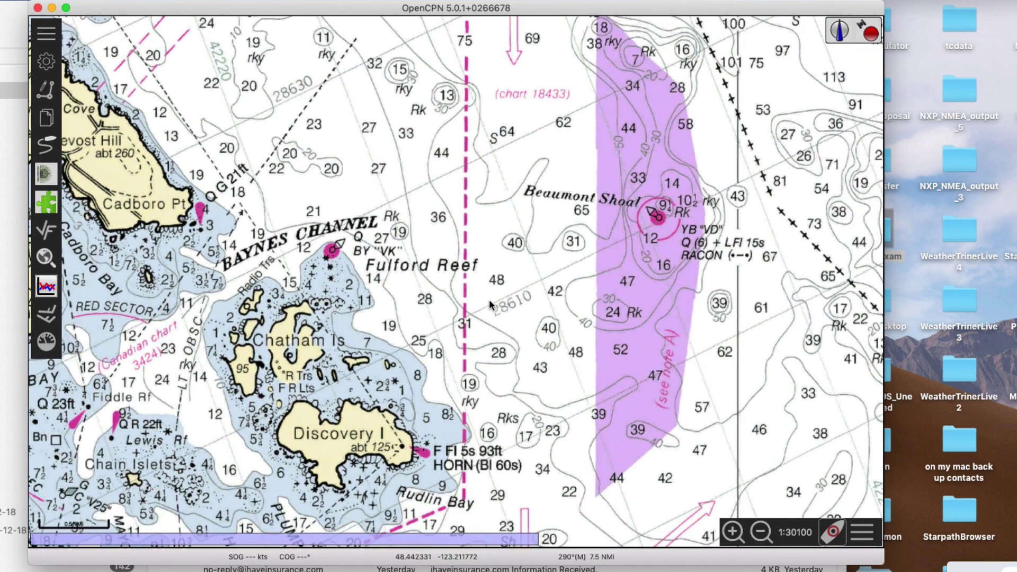
left_click_drag(488, 300, 499, 269)
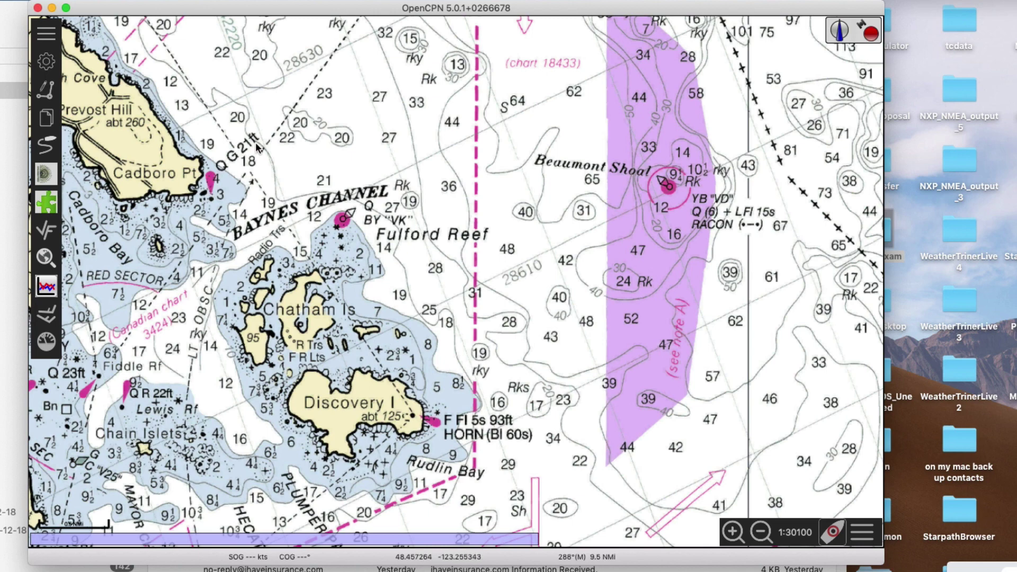
left_click_drag(371, 156, 356, 147)
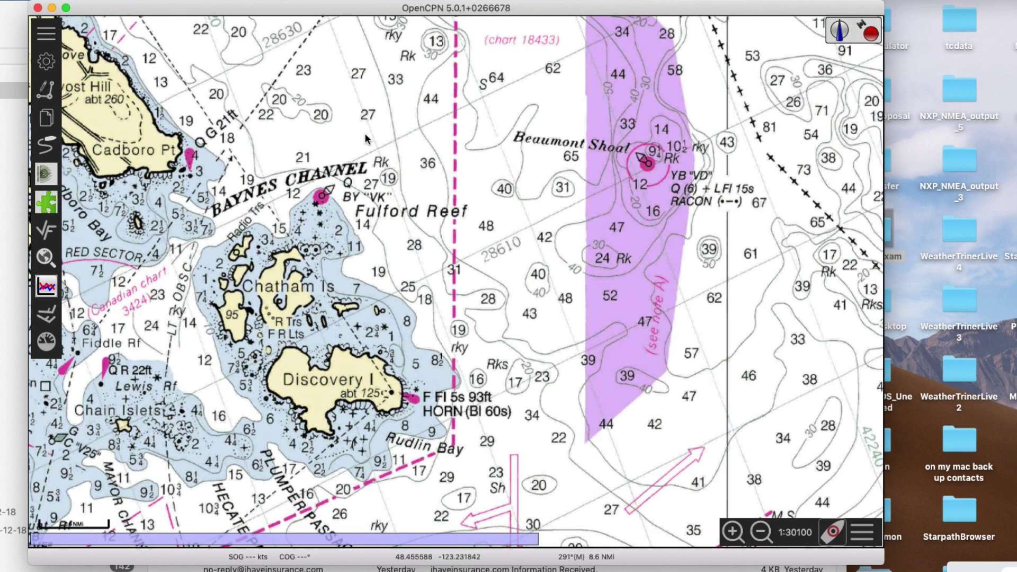
left_click(47, 90)
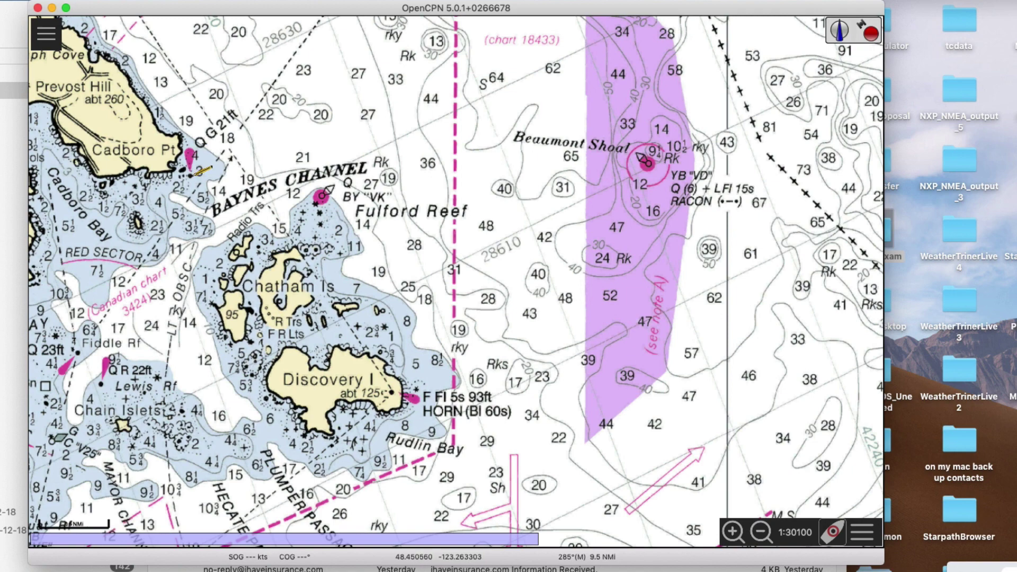
left_click(190, 177)
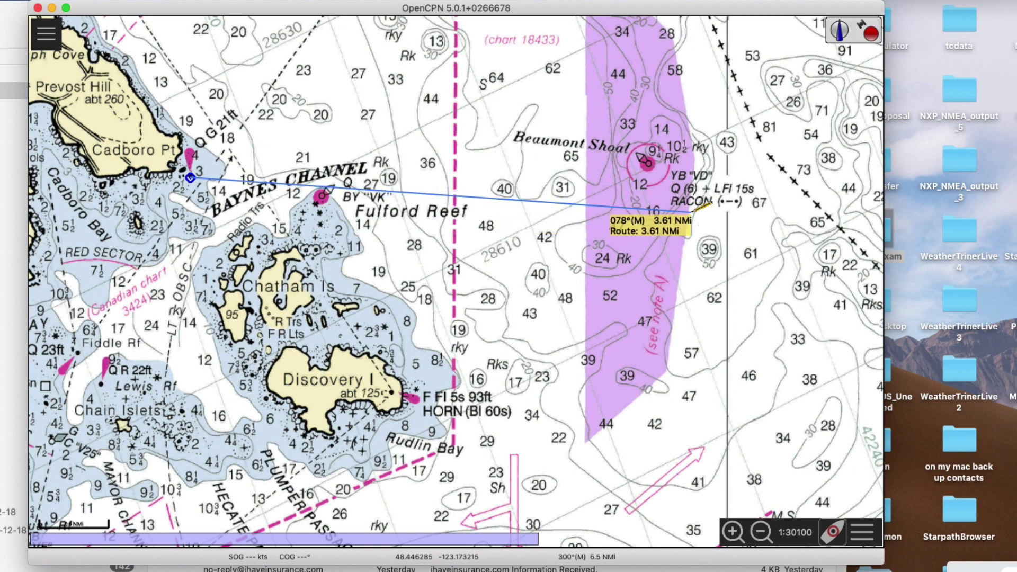
left_click(692, 210)
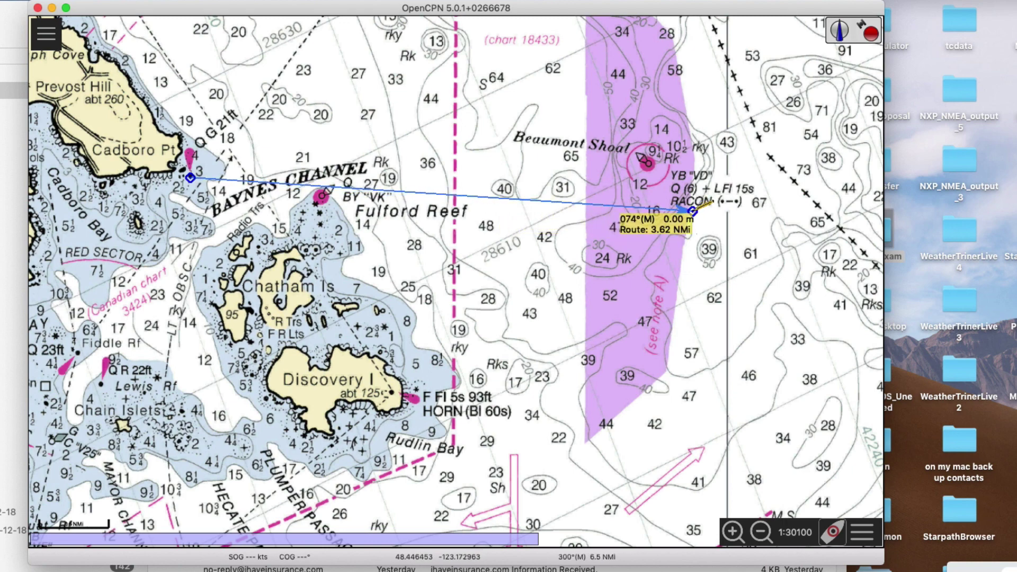
key("Escape")
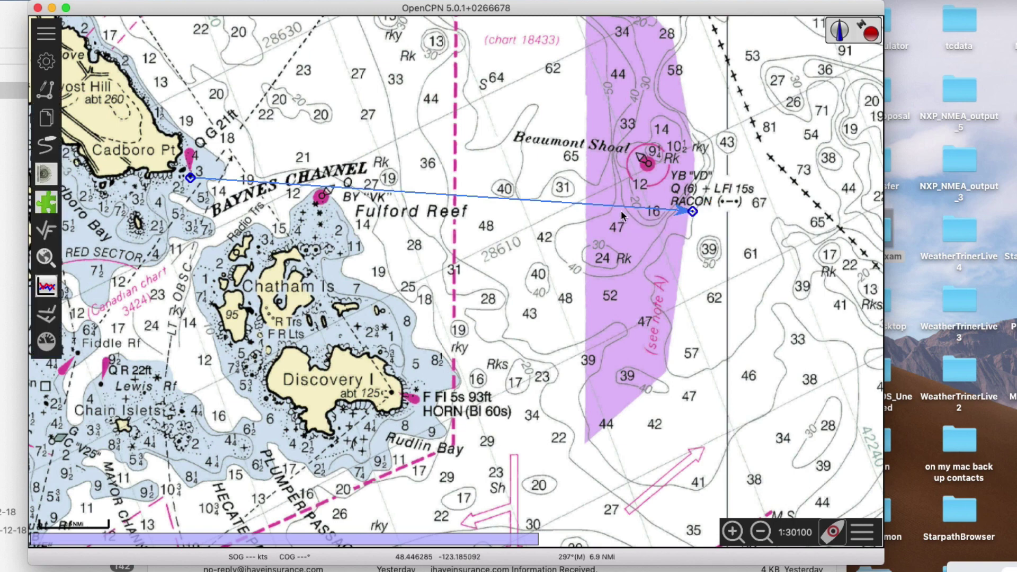
Step: Reverse the route so it runs toward Cadboro Point, and rename its waypoints to match the new order
right_click(571, 199)
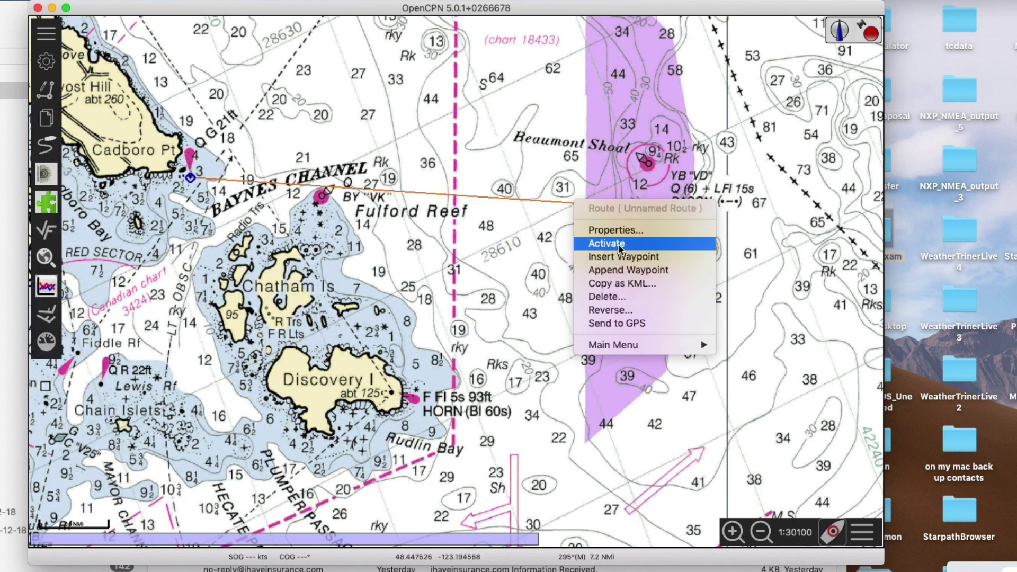
left_click(610, 310)
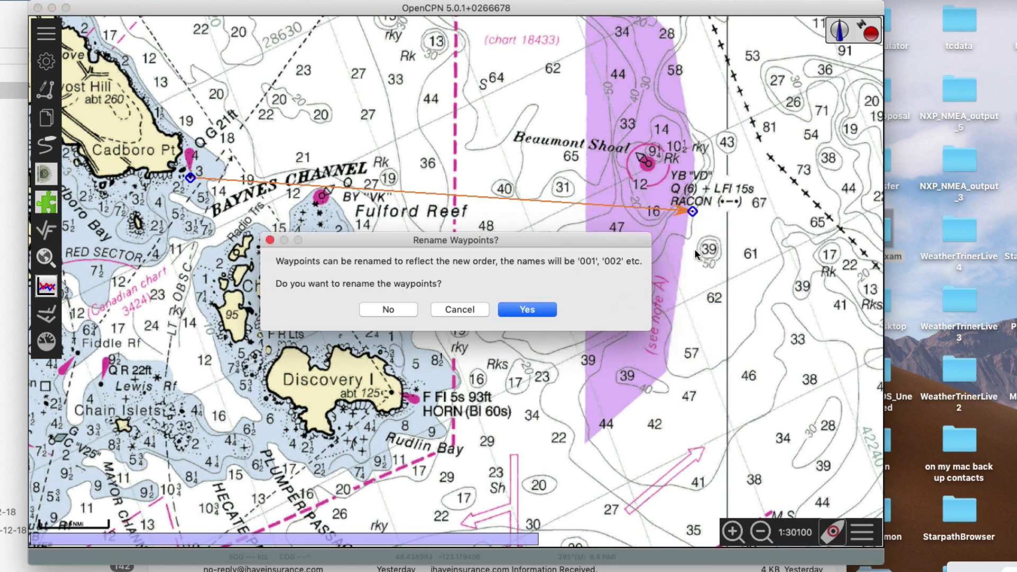
left_click(524, 315)
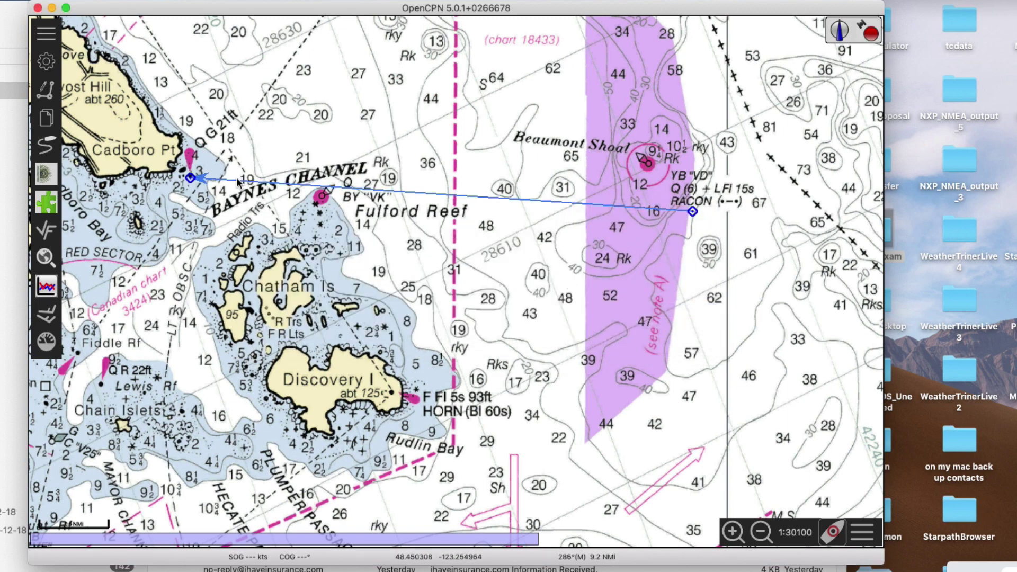
Step: Inspect where the reversed route passes the Fulford Reef buoy between Cadboro Point and Beaumont Shoal
scroll(316, 268, "up", 5)
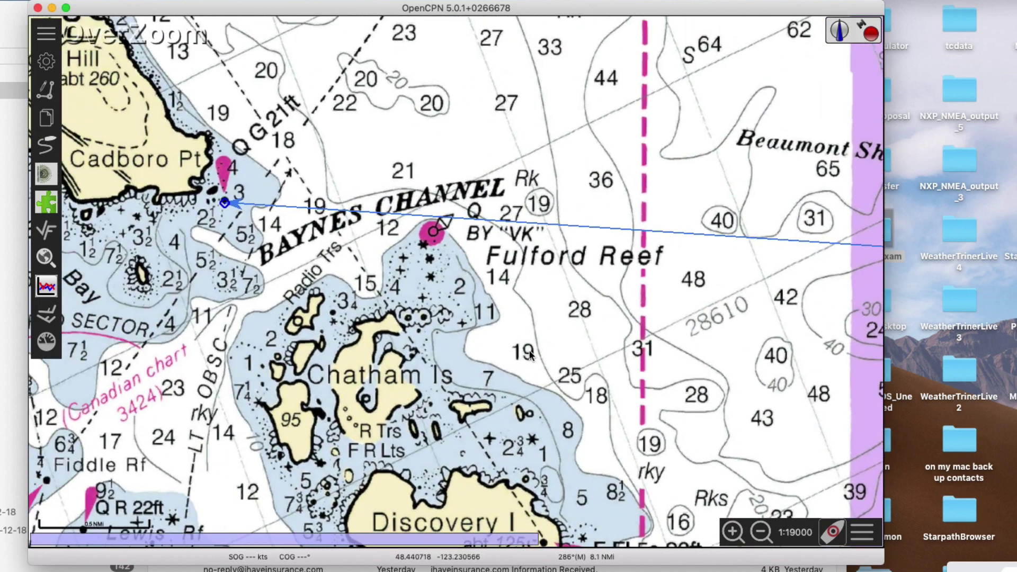
scroll(480, 277, "up", 2)
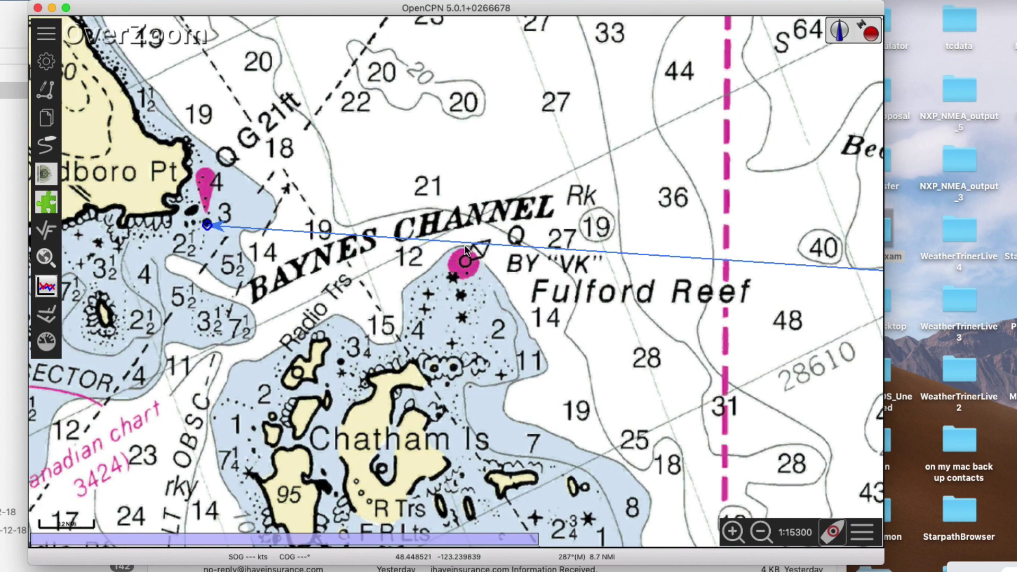
scroll(517, 364, "down", 2)
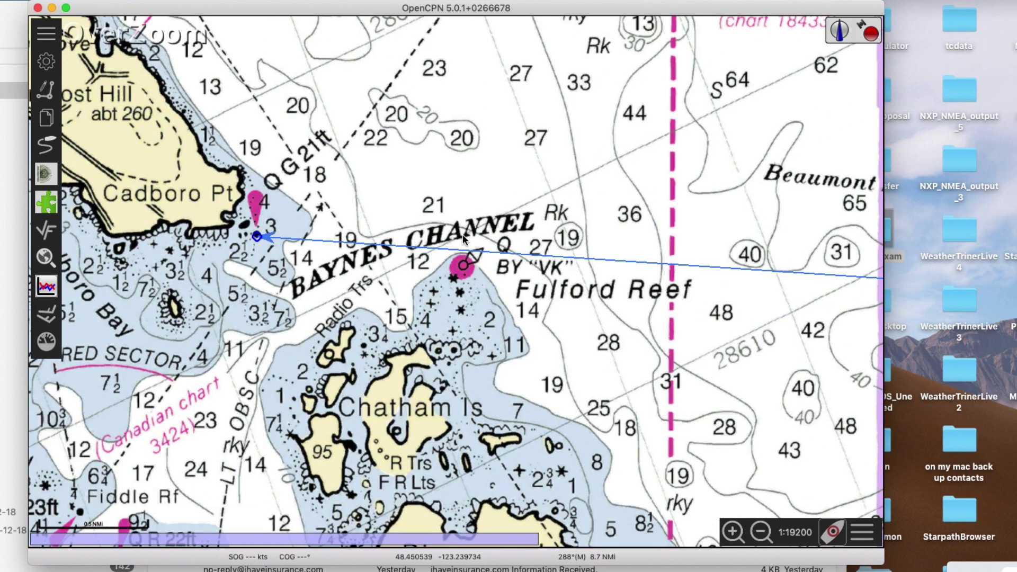
left_click_drag(463, 287, 409, 374)
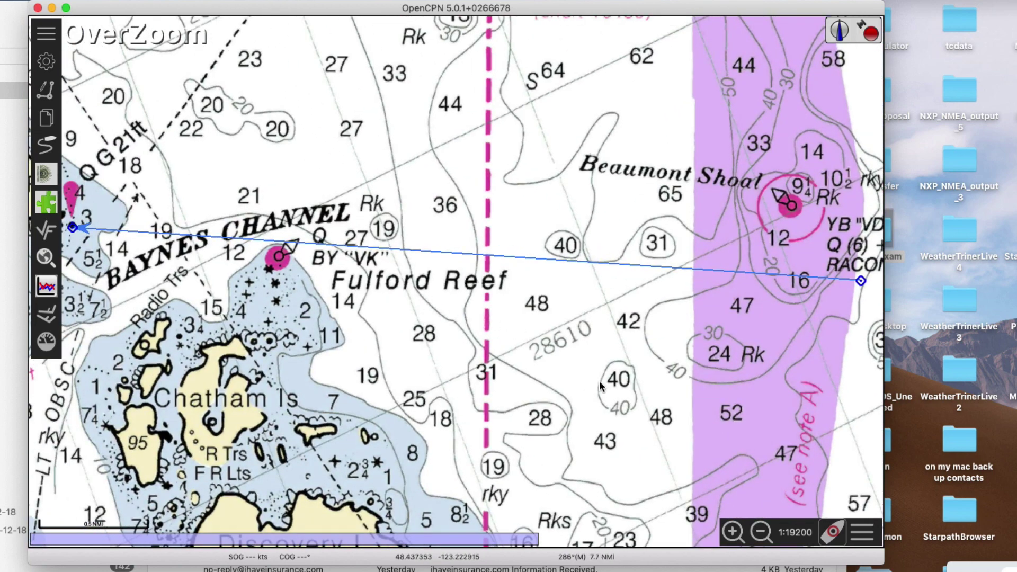
Step: Measure the magnetic bearing to the Cadboro Point light from north of the route, northwest of Beaumont Shoal, using a temporary route line
scroll(640, 453, "down", 3)
scroll(649, 373, "up", 3)
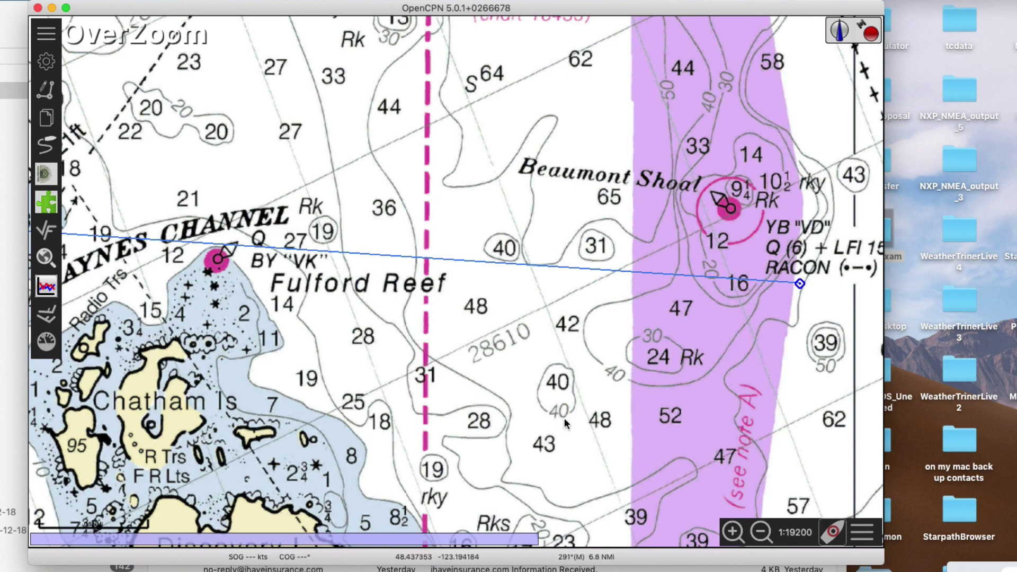
scroll(565, 417, "down", 2)
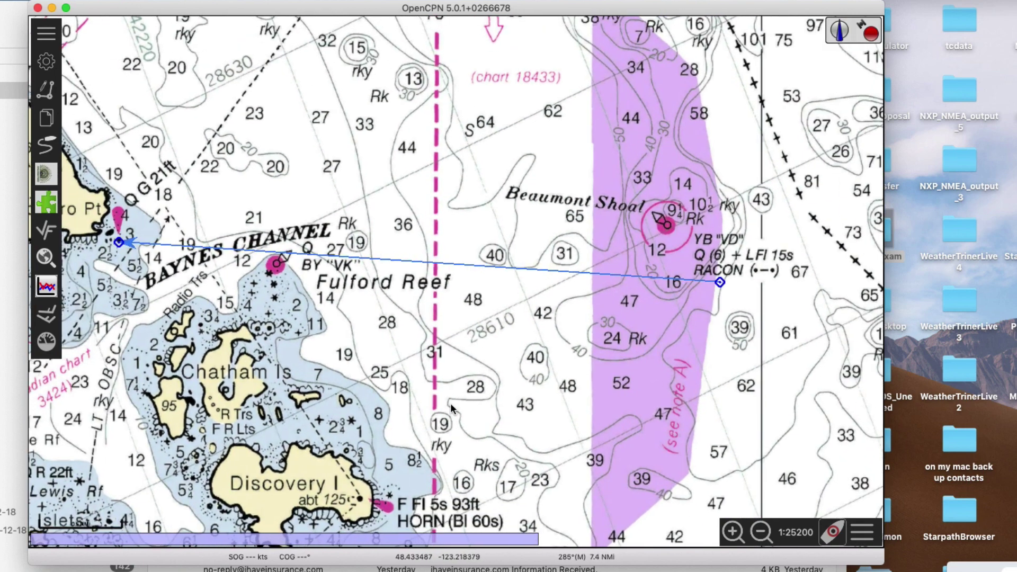
left_click_drag(450, 403, 541, 399)
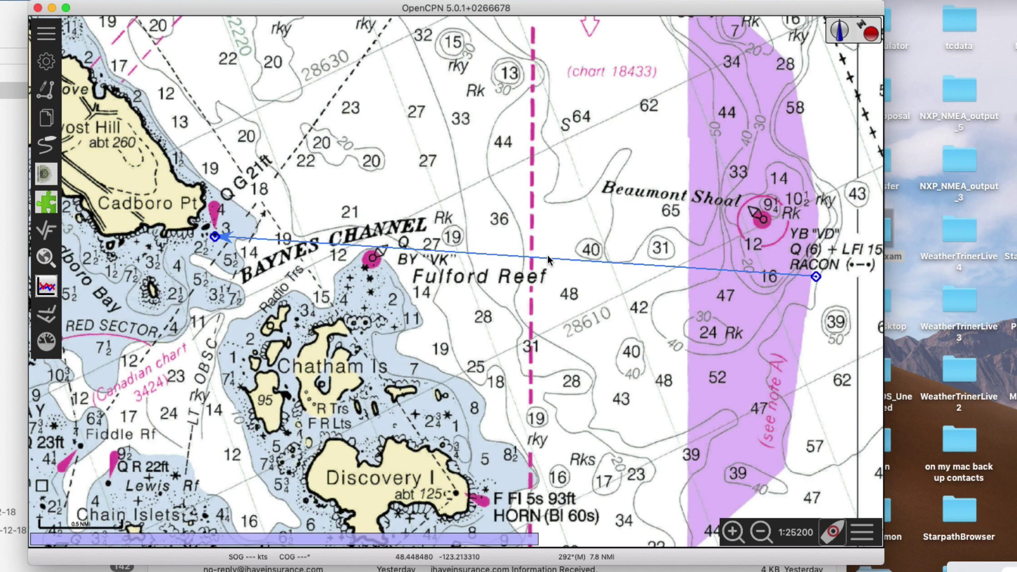
mouse_move(660, 260)
mouse_move(567, 258)
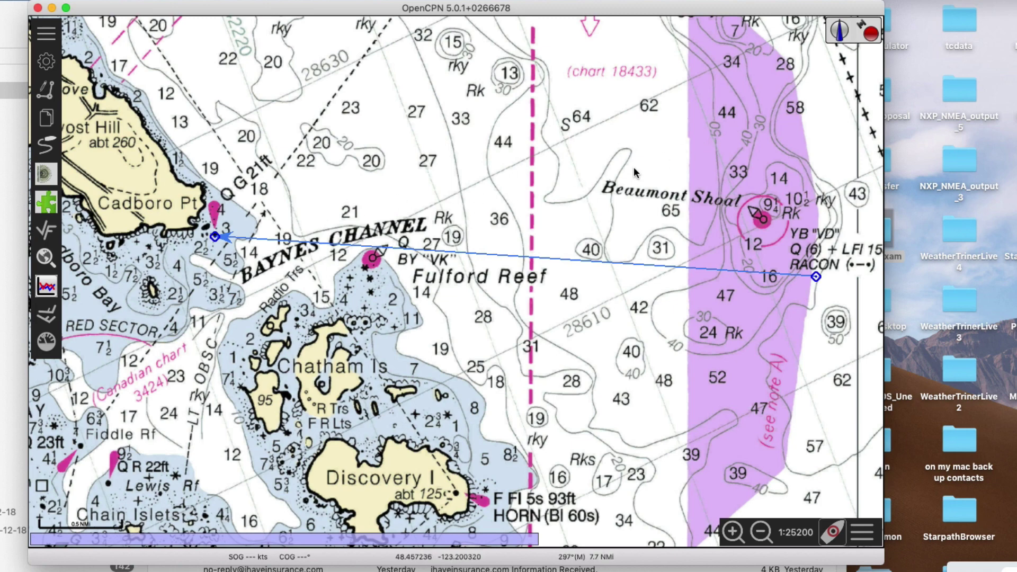
left_click(593, 158)
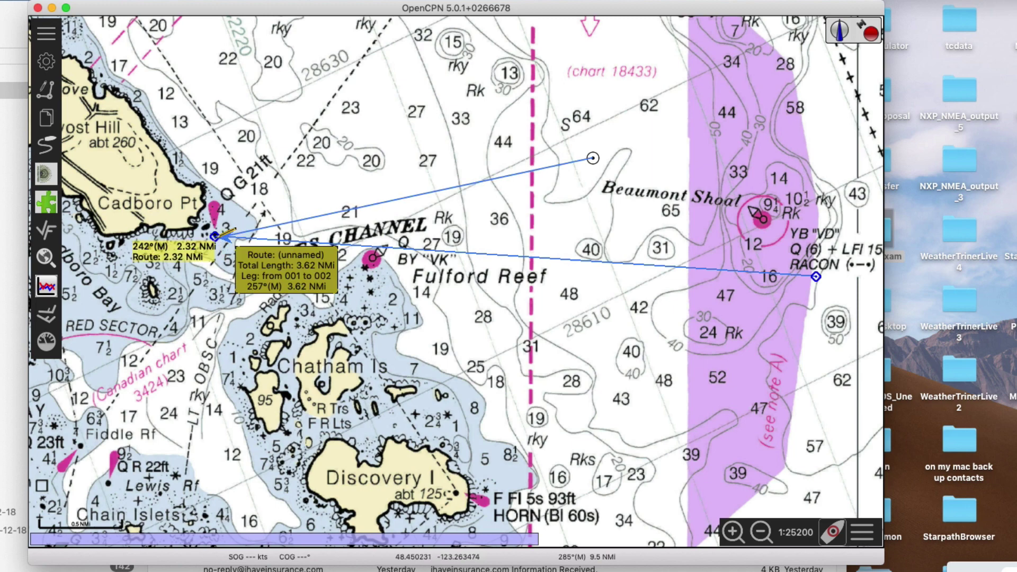
key("Escape")
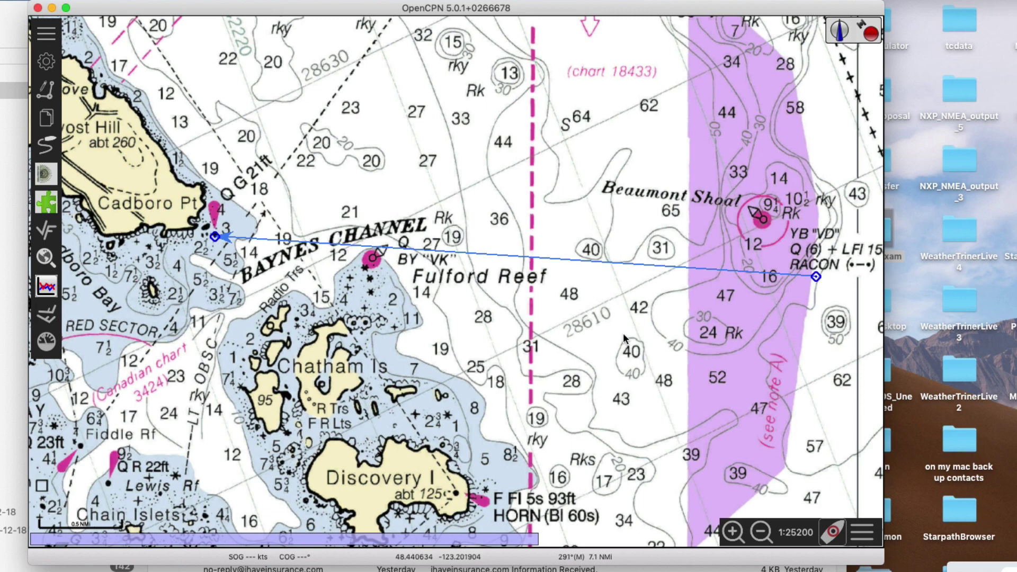
Step: Measure the magnetic bearing to the Cadboro Point light from south of the route, east of Fulford Reef, using a temporary route line
key("Right")
key("Right")
key("Right")
key("Down")
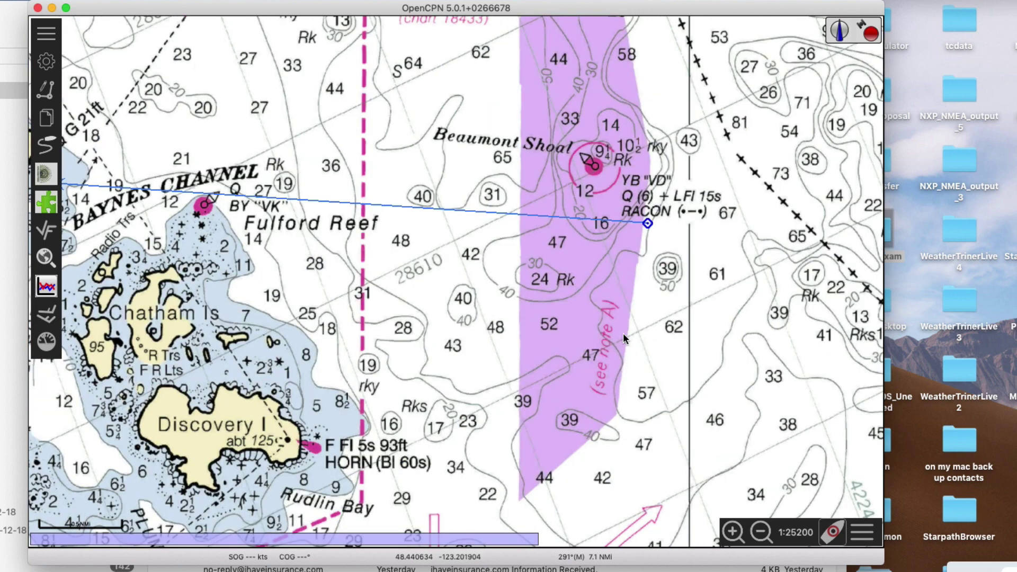
left_click_drag(473, 272, 653, 283)
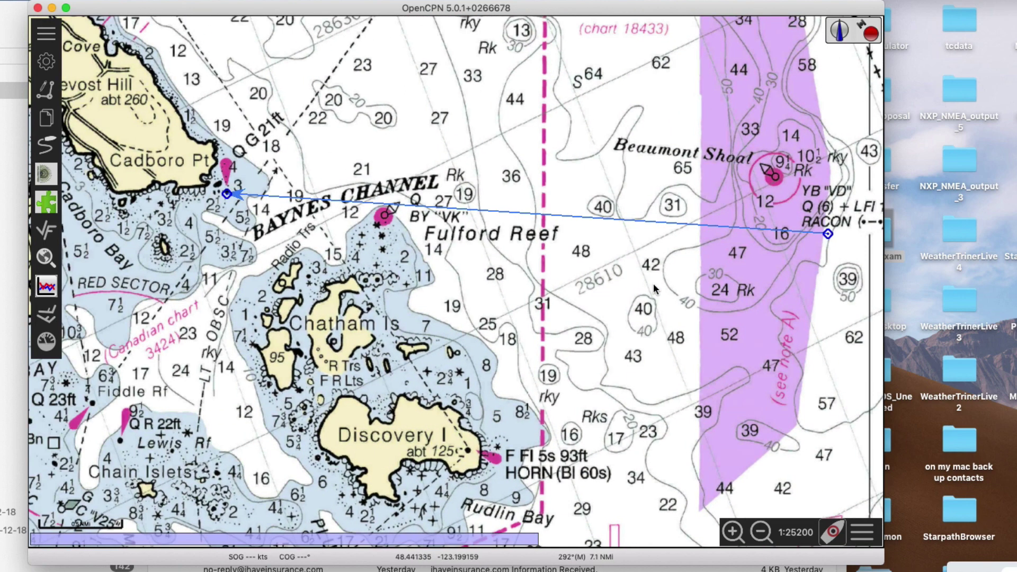
left_click(629, 251)
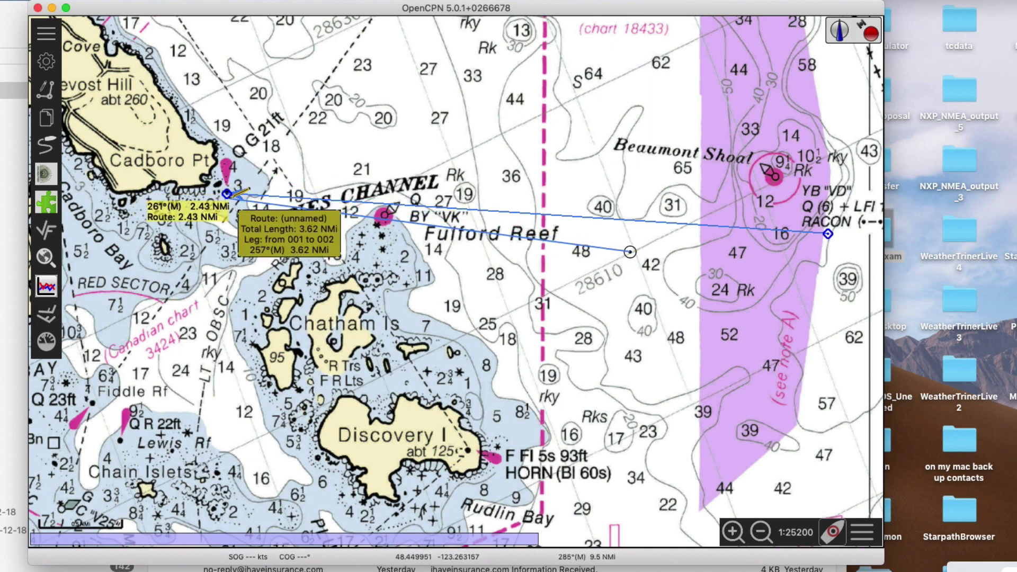
key("Escape")
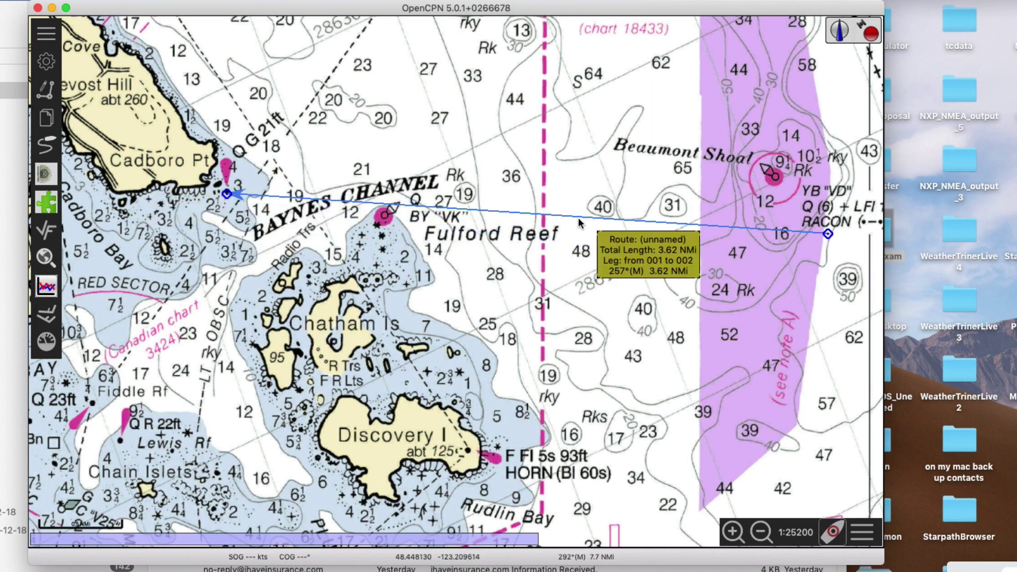
Step: Move the route's starting waypoint northwest to just southeast of the Beaumont Shoal buoy, keeping the line north of the Fulford Reef buoy
left_click_drag(577, 217, 567, 263)
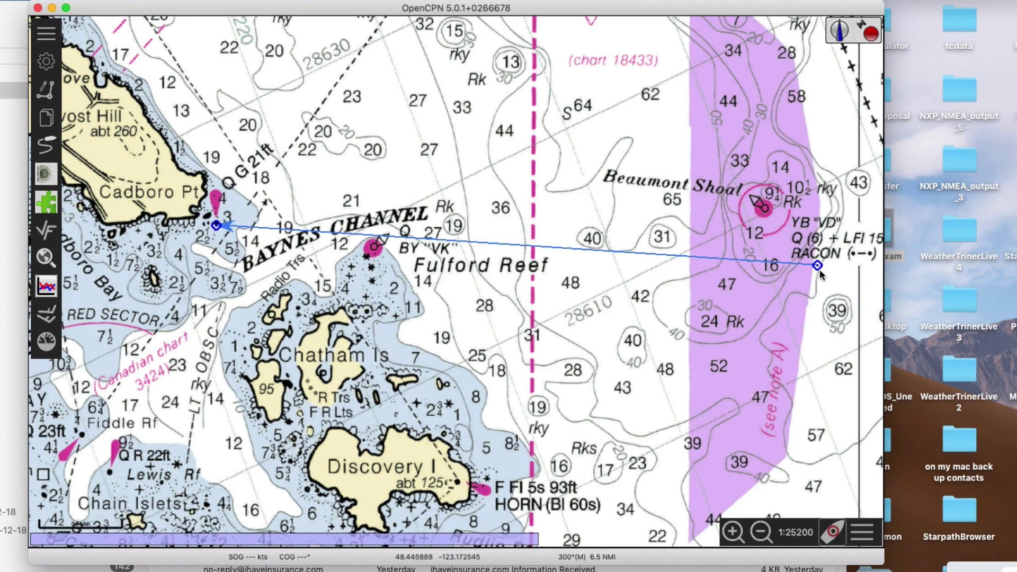
left_click_drag(816, 263, 810, 236)
mouse_move(505, 231)
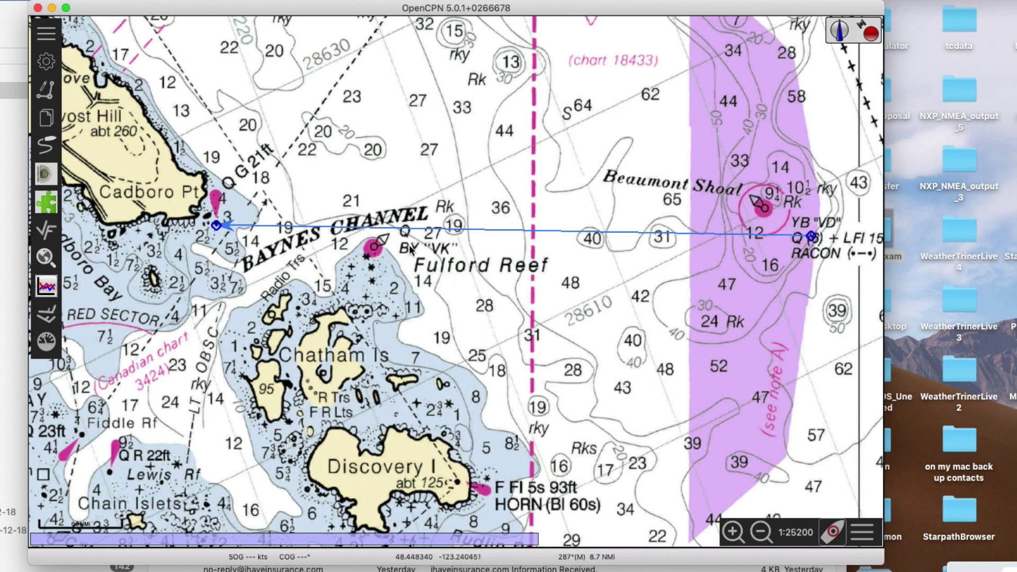
mouse_move(814, 238)
left_click_drag(814, 238, 785, 244)
mouse_move(785, 244)
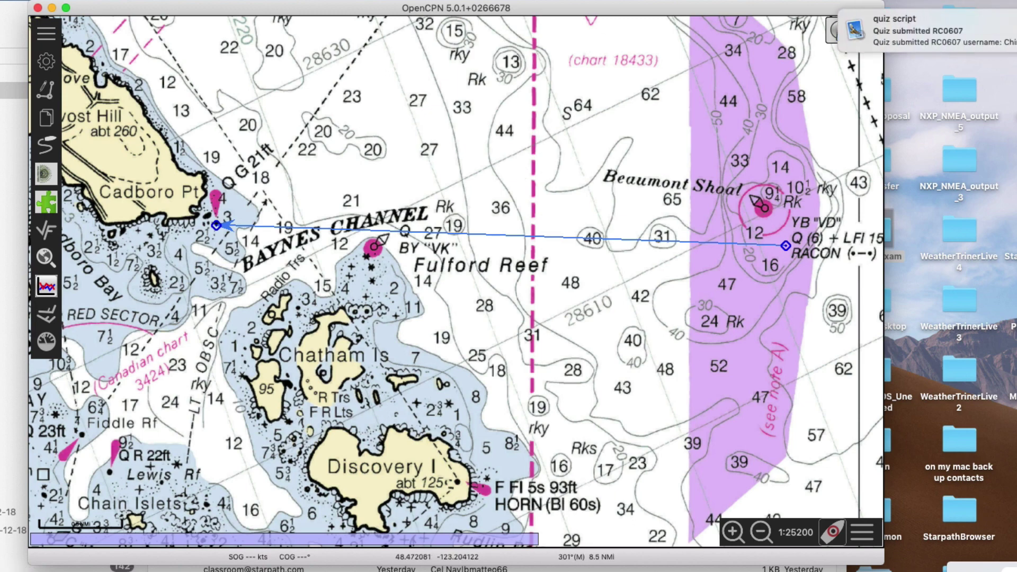
left_click(556, 1)
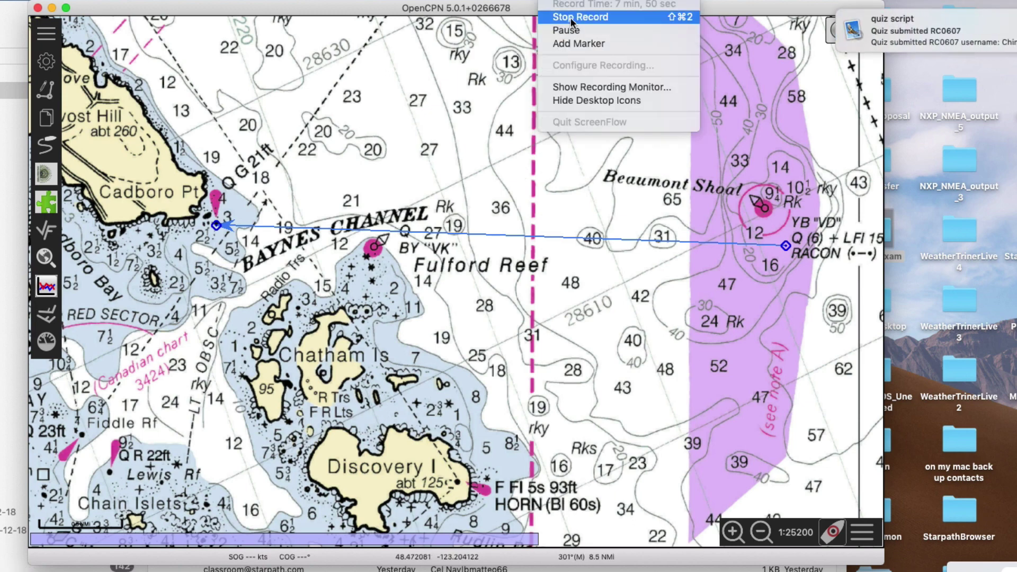